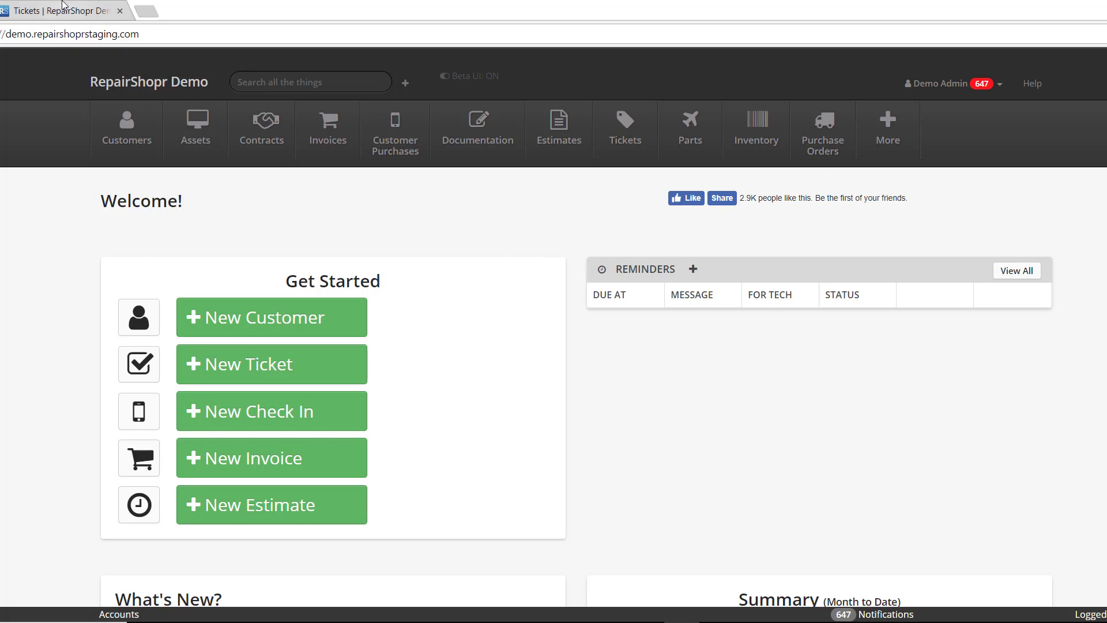
scroll(392, 248, "down", 3)
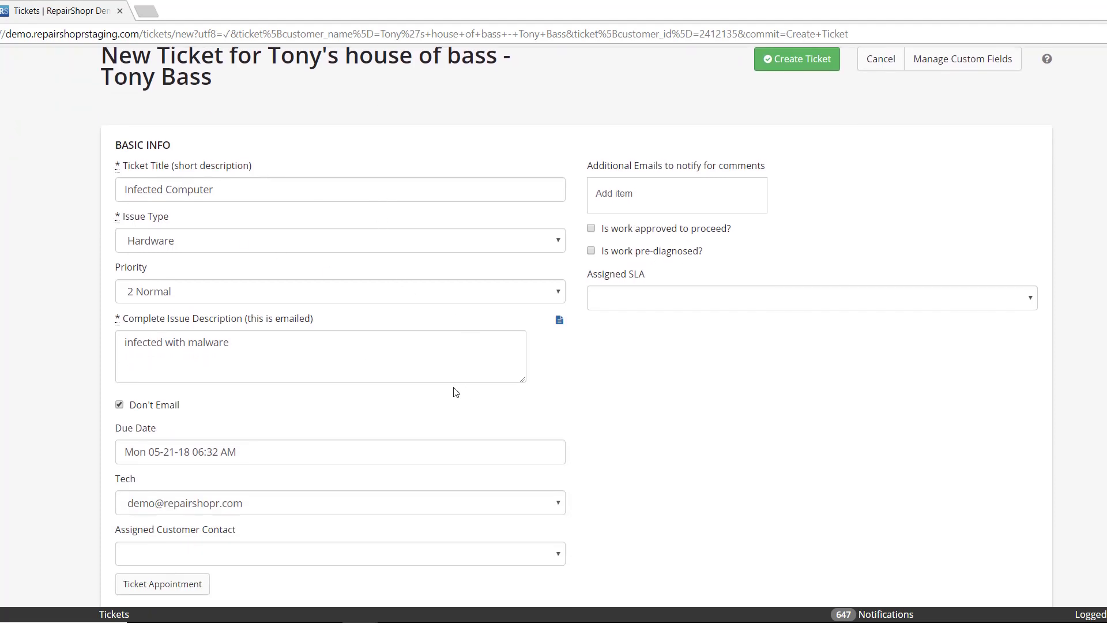
scroll(456, 390, "down", 5)
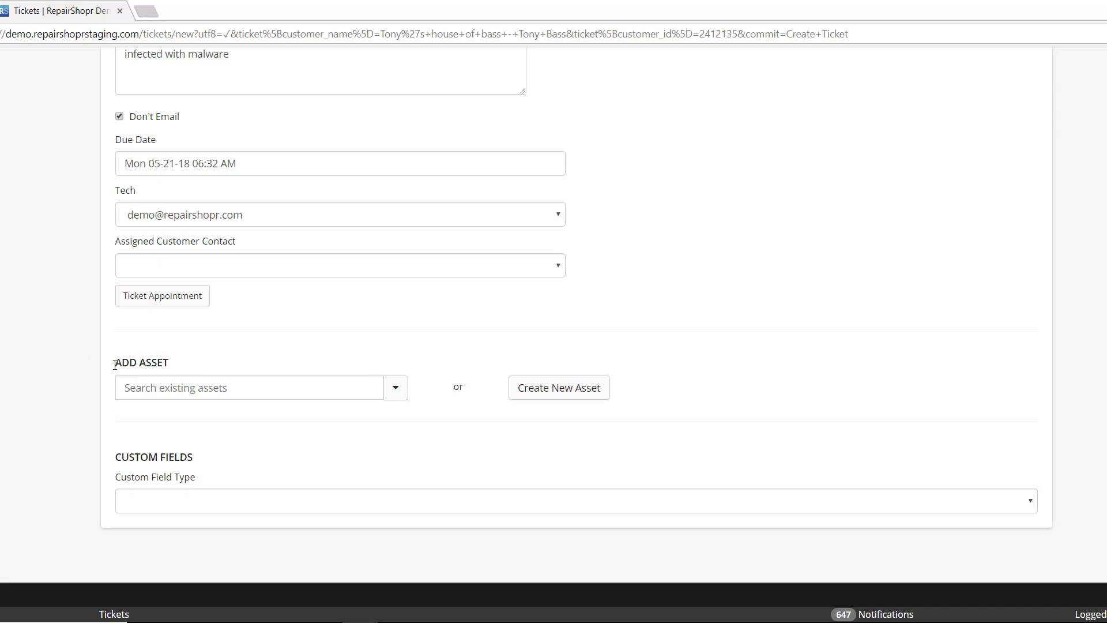
Add the customer's existing Demo PC (Computer, serial 8008, Hackintosh) to the new ticket's assets
left_click_drag(115, 364, 193, 368)
left_click(219, 364)
left_click(396, 389)
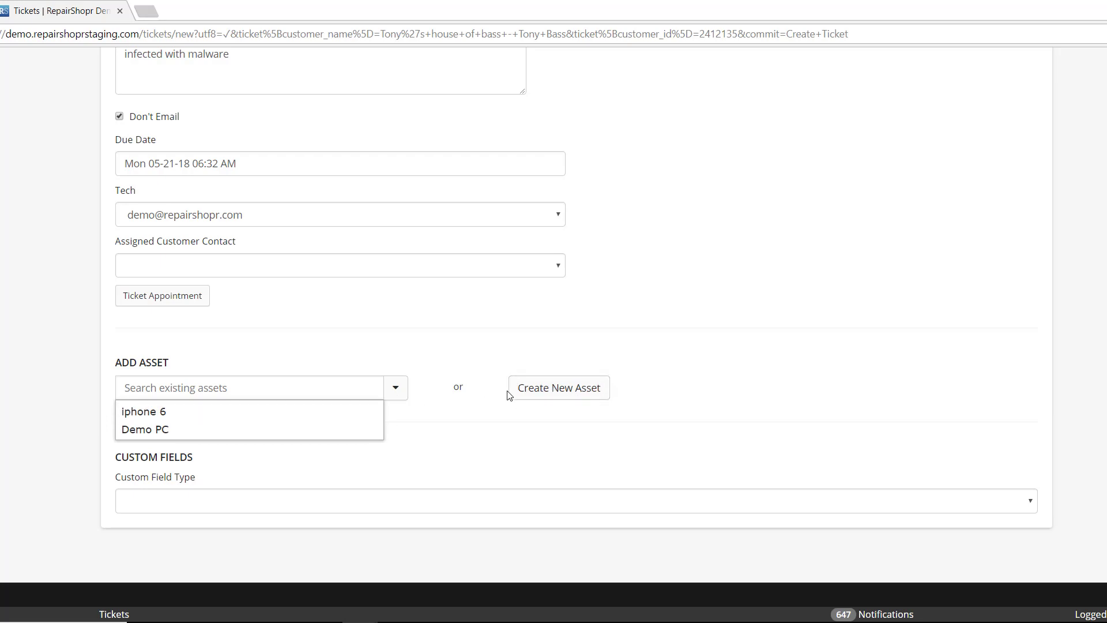
left_click(564, 389)
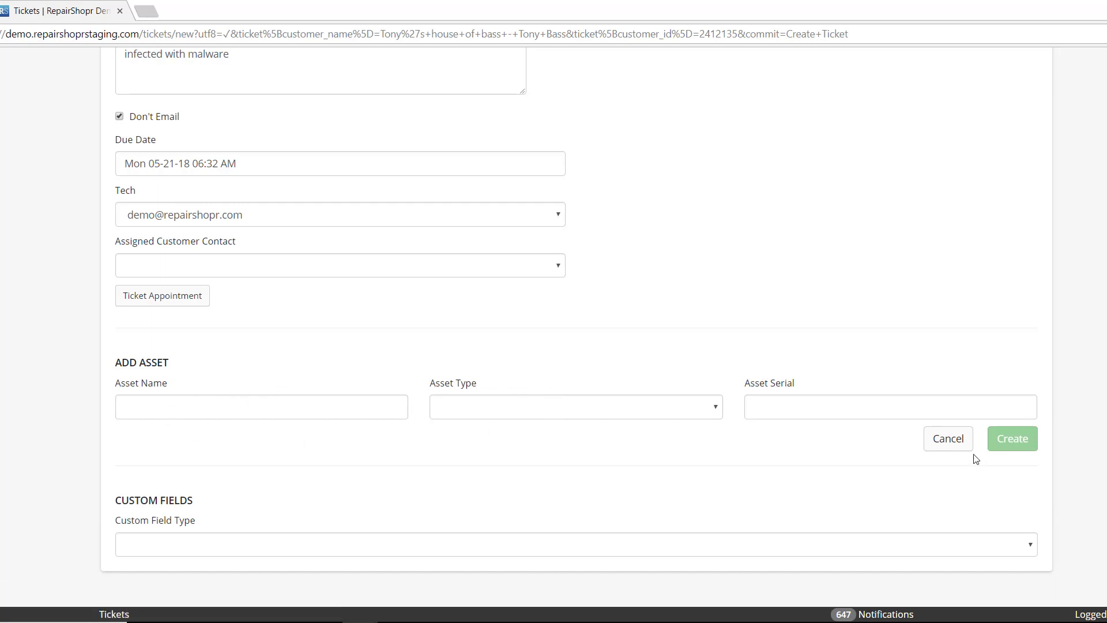
left_click(955, 443)
left_click(398, 388)
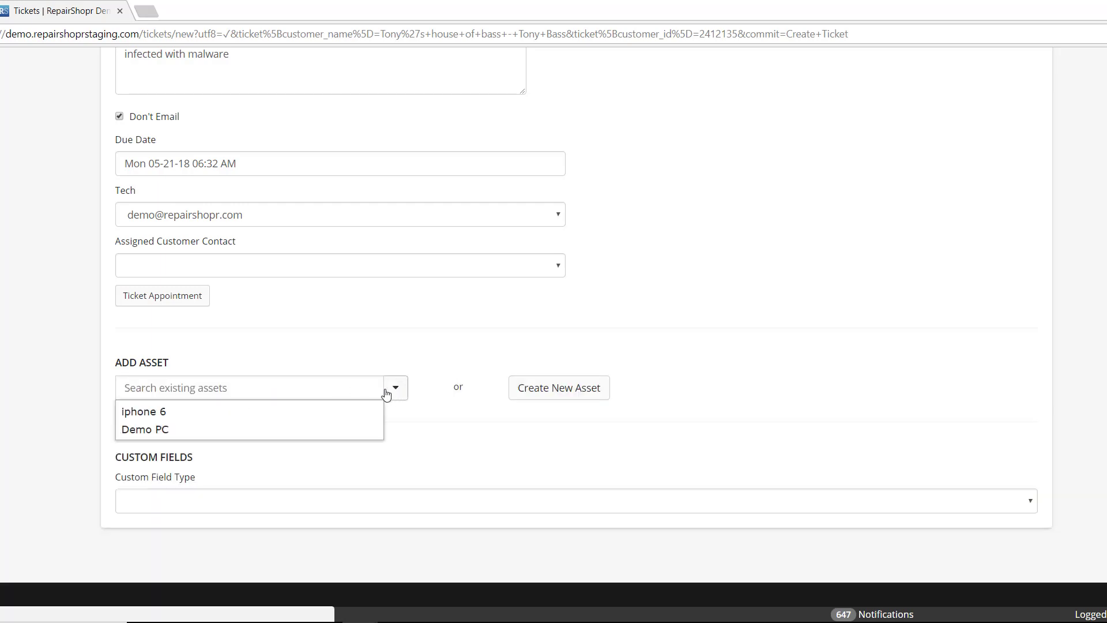
left_click(204, 430)
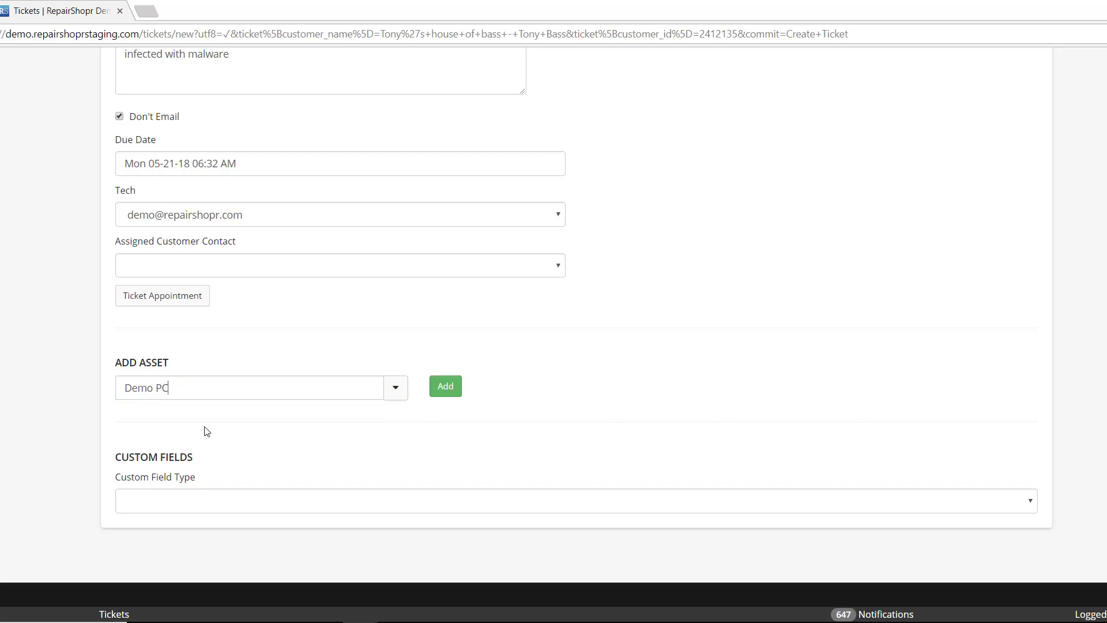
left_click(443, 388)
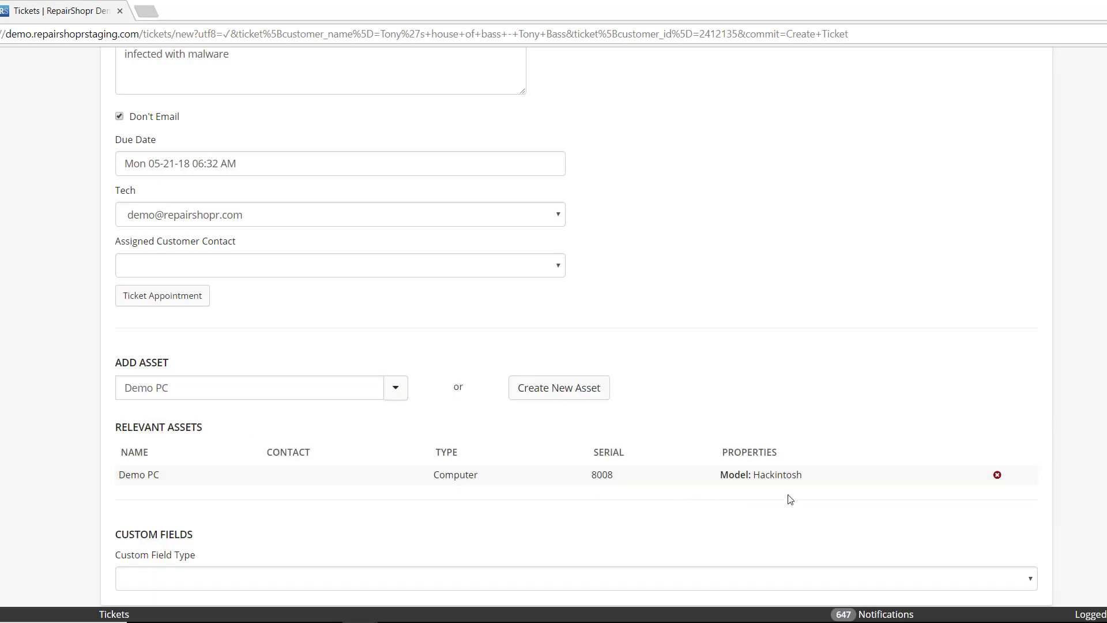
scroll(240, 435, "up", 4)
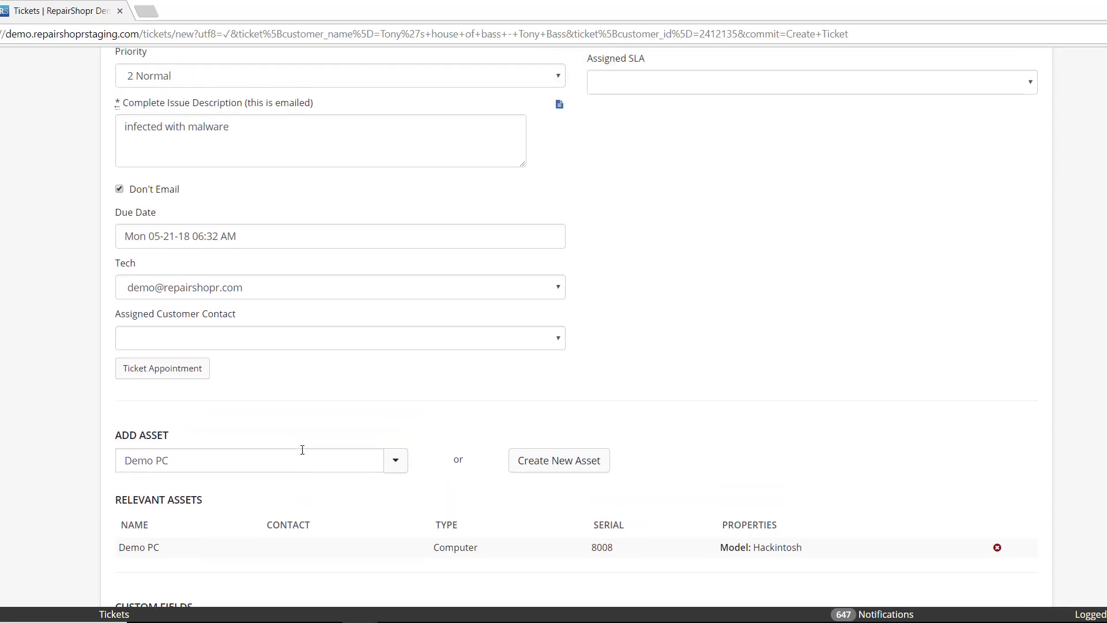
scroll(247, 374, "down", 5)
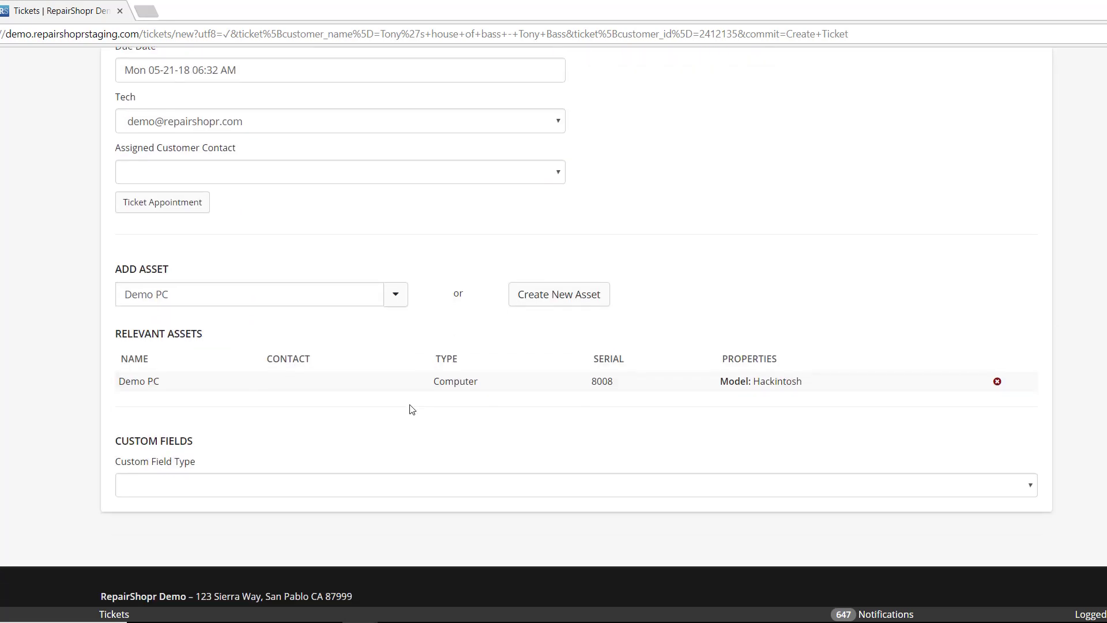
scroll(413, 406, "up", 9)
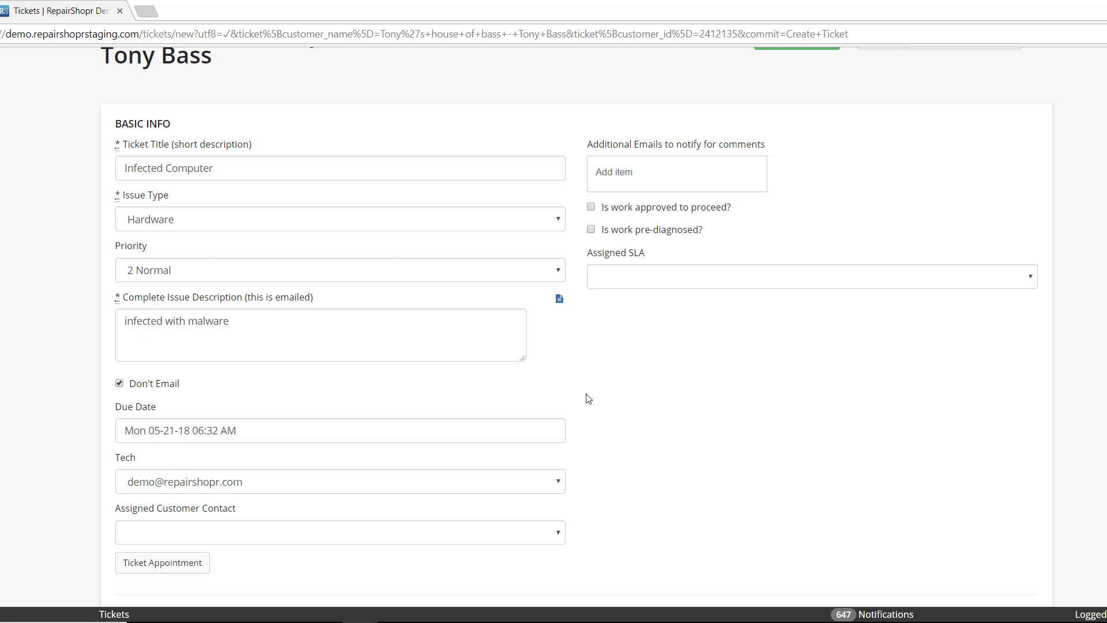
Save the new ticket as #5762, skipping the intake form signature
left_click(773, 208)
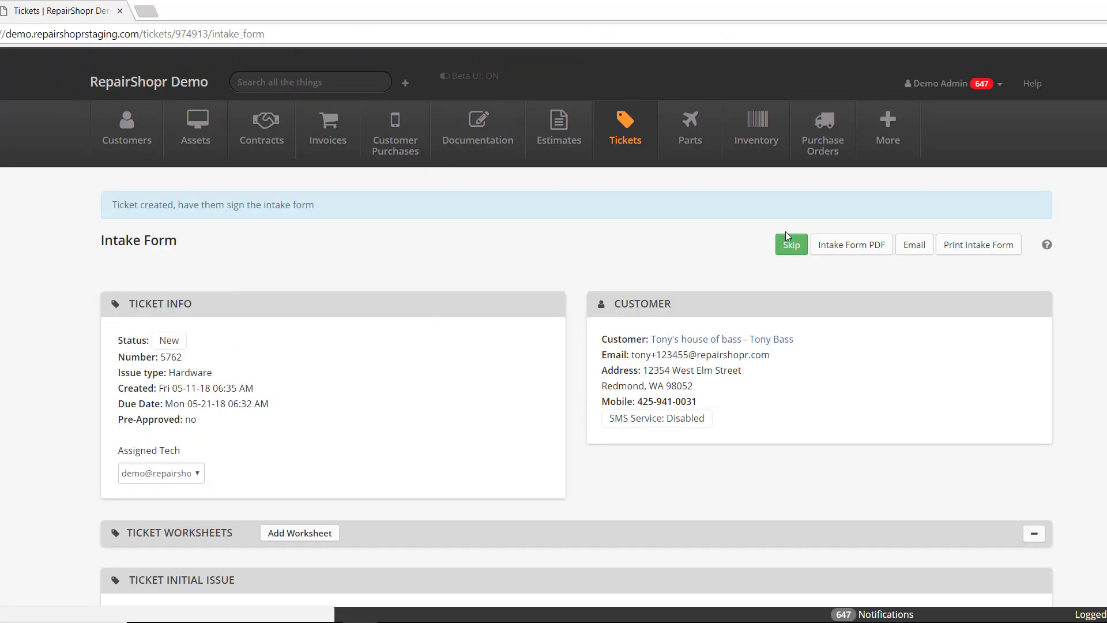
left_click(786, 236)
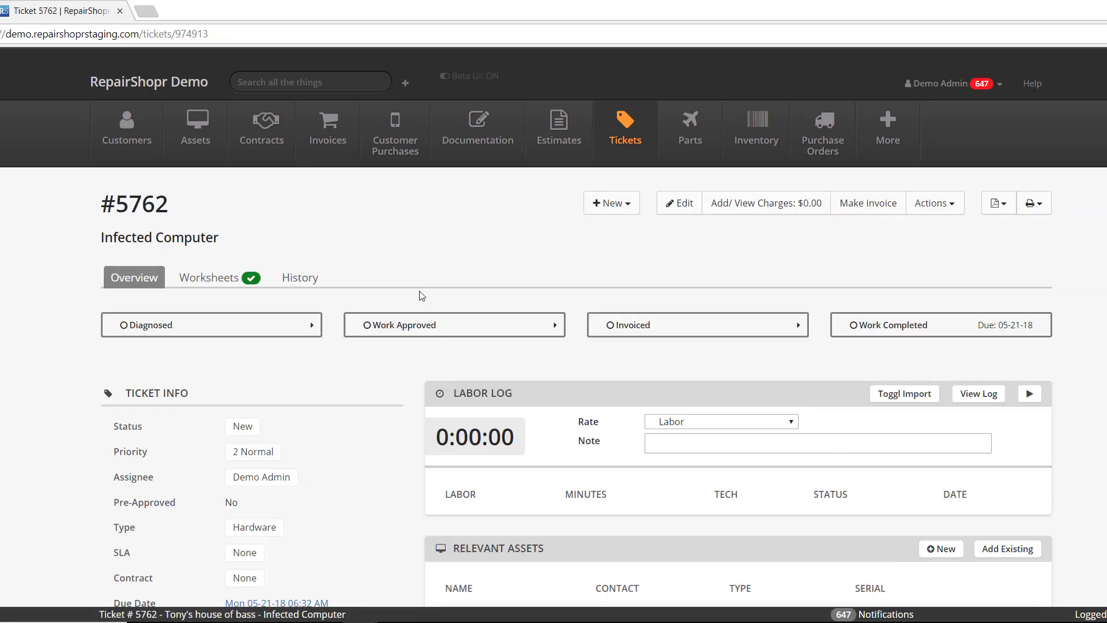
scroll(424, 294, "down", 2)
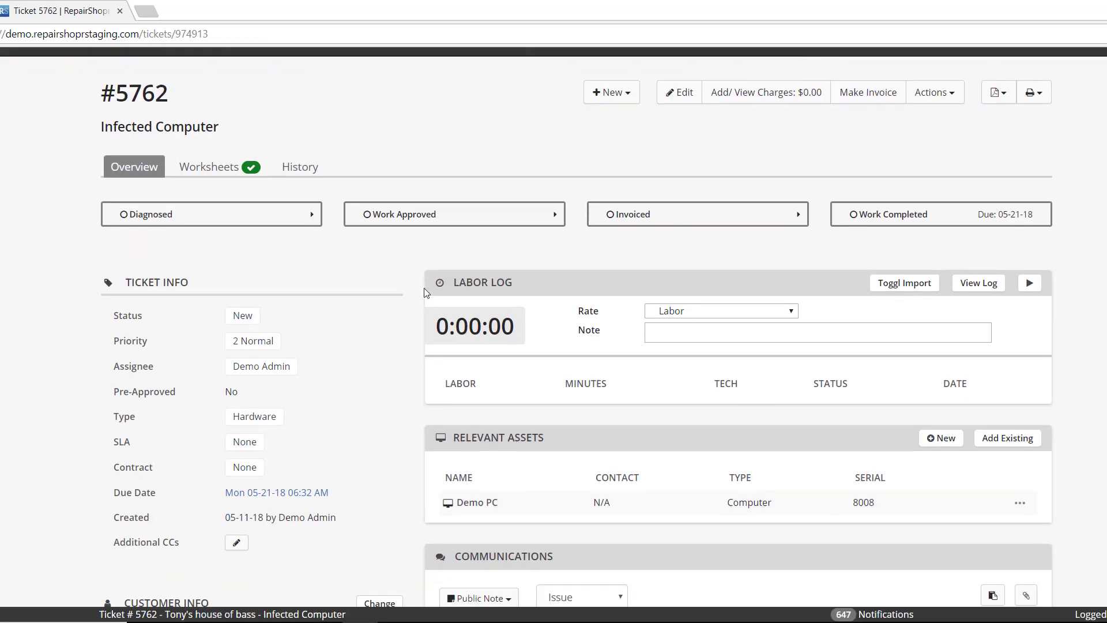
scroll(424, 292, "down", 2)
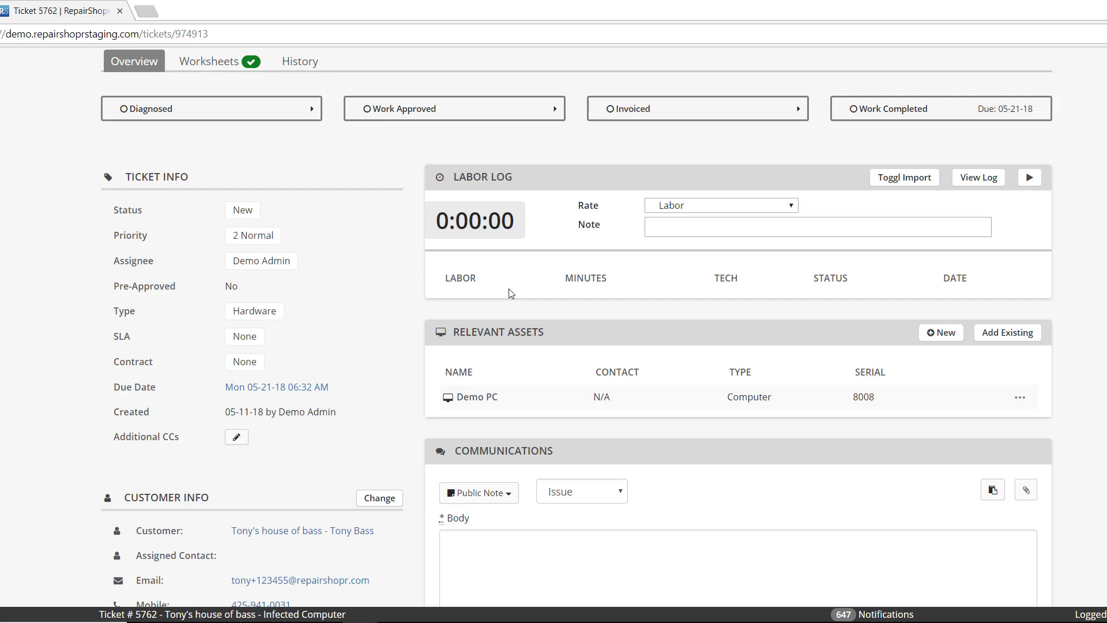
Confirm Demo PC, serial 8008, is listed in the ticket's Relevant Assets panel
scroll(321, 205, "up", 1)
scroll(322, 204, "up", 1)
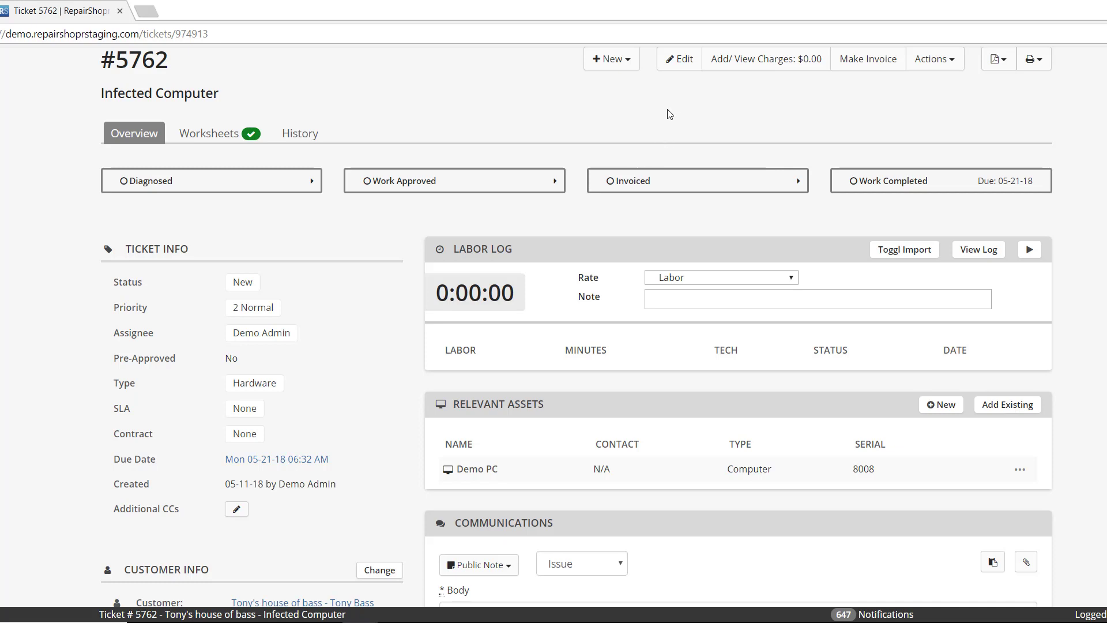
scroll(635, 192, "down", 1)
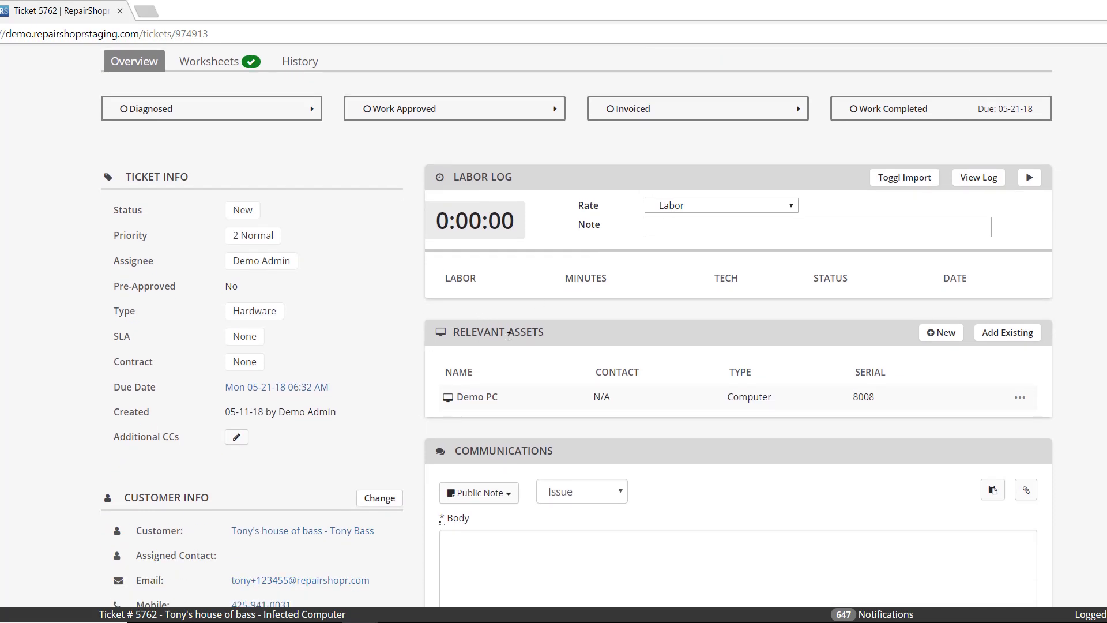
triple_click(545, 334)
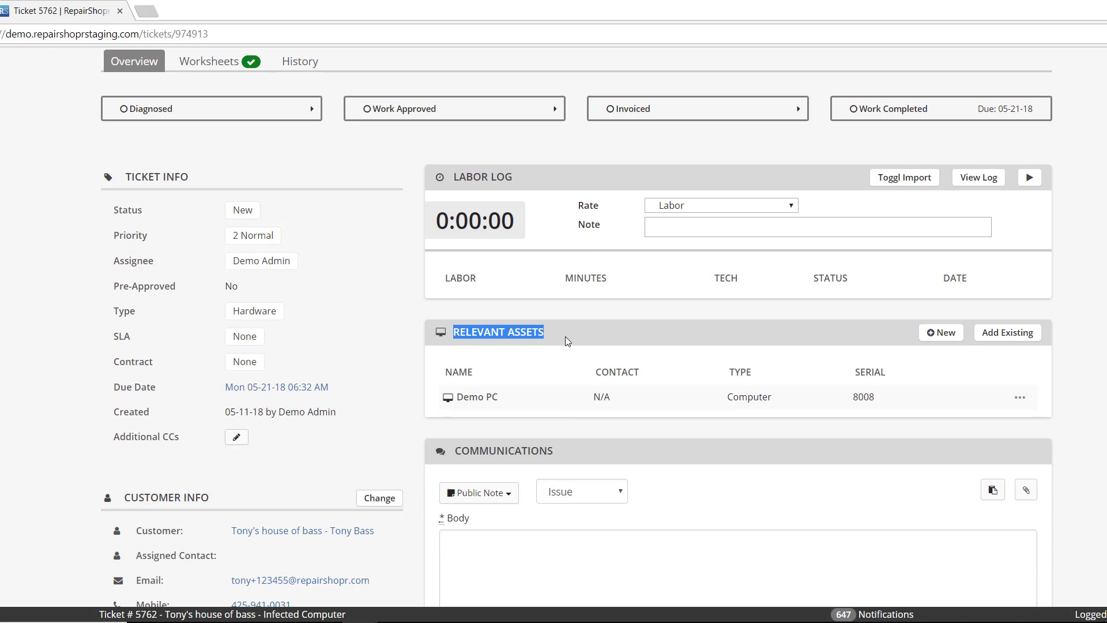
left_click(565, 337)
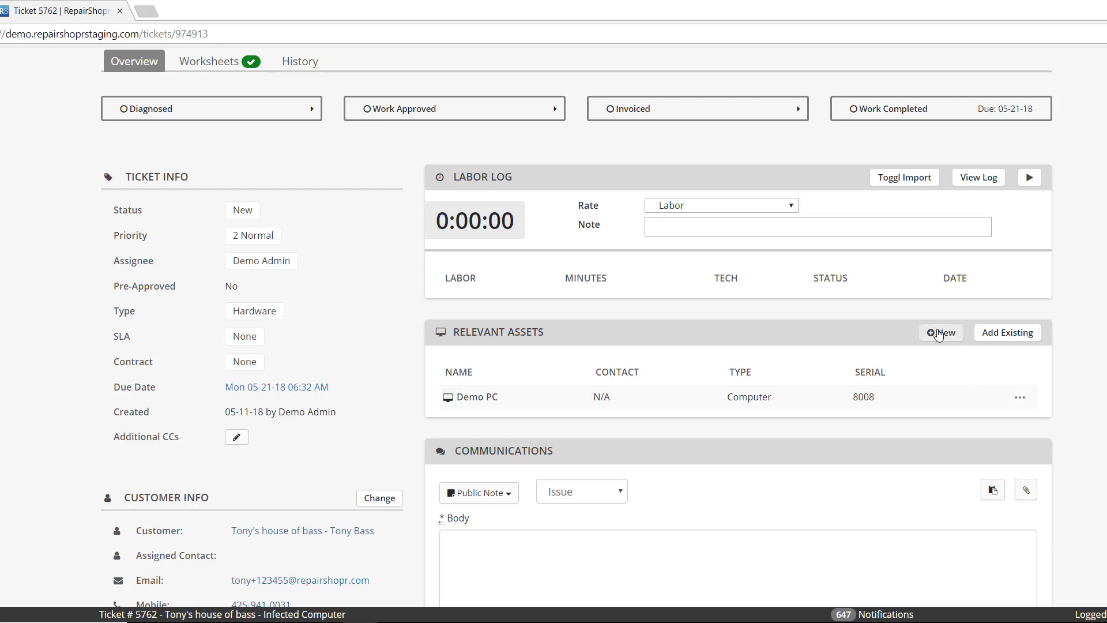
Attach the existing iphone 6 (Phone, serial 123123123) to ticket #5762 alongside Demo PC
left_click(1012, 339)
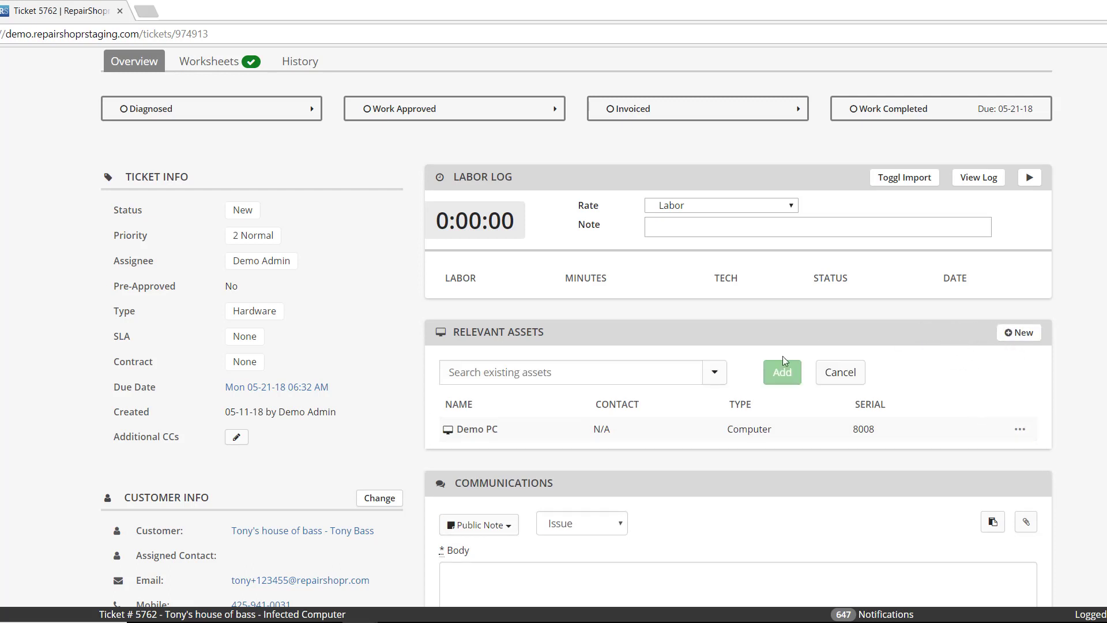
left_click(715, 375)
left_click(568, 396)
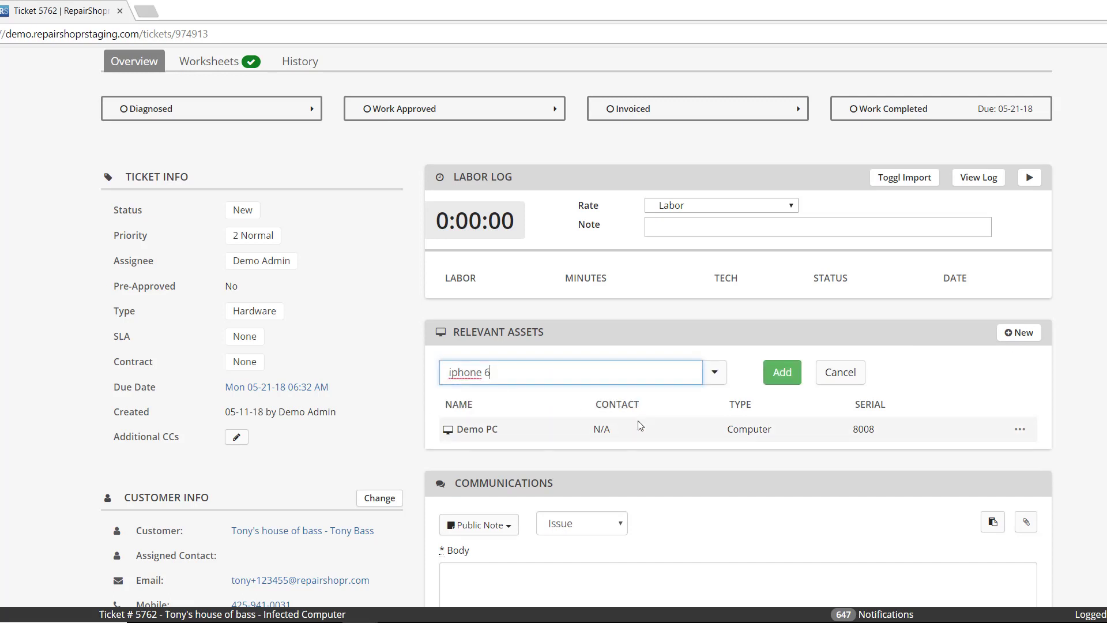
left_click(783, 374)
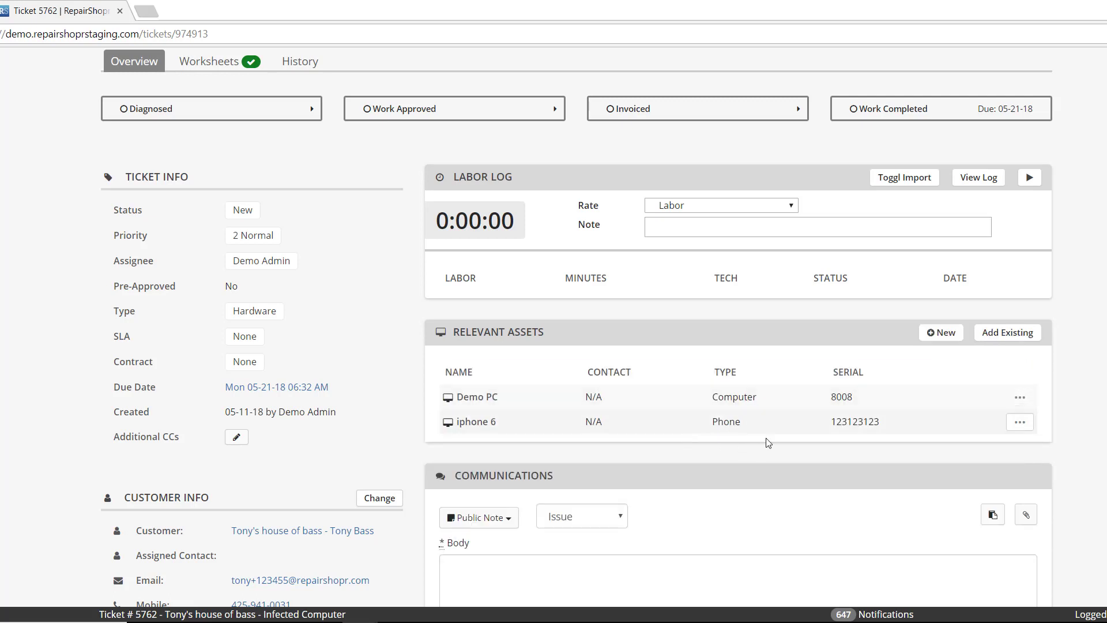
left_click(1022, 400)
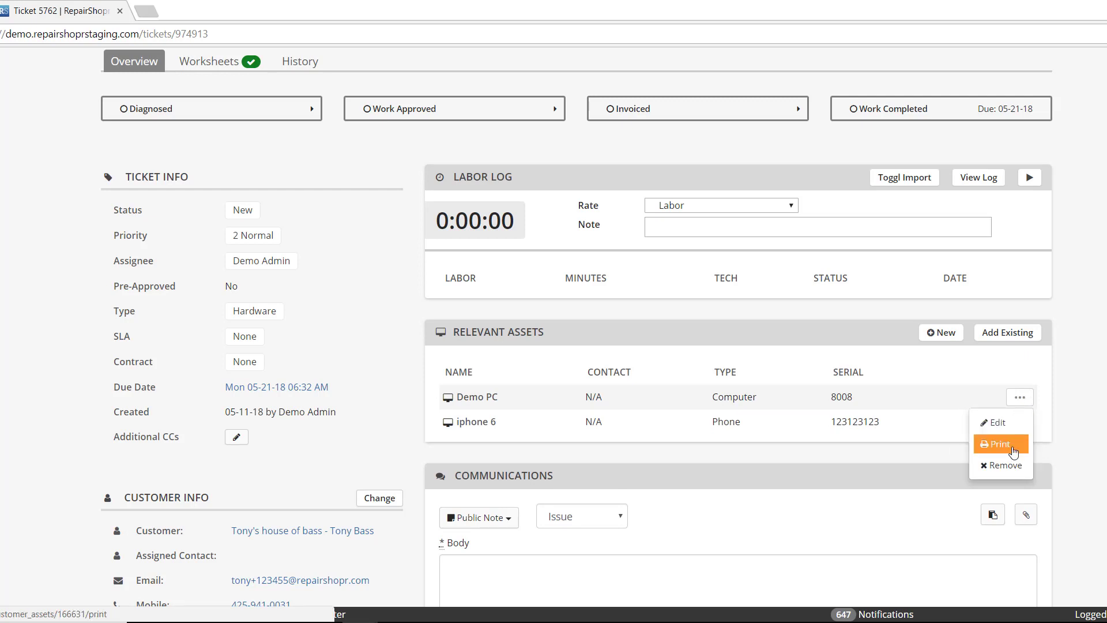
left_click(1006, 466)
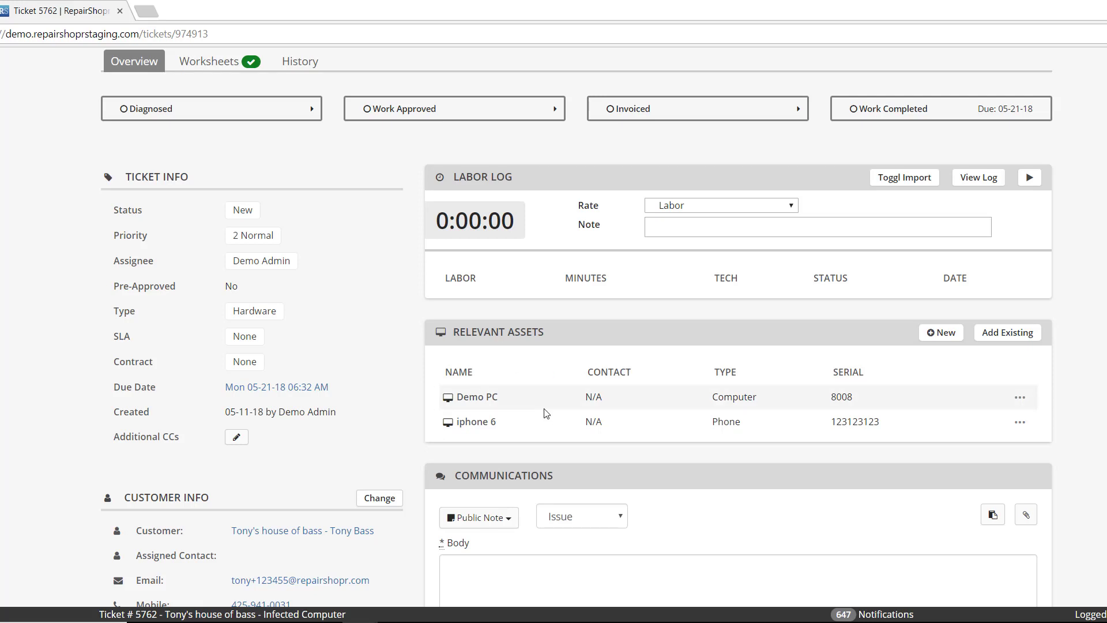
scroll(545, 410, "up", 1)
scroll(542, 410, "down", 2)
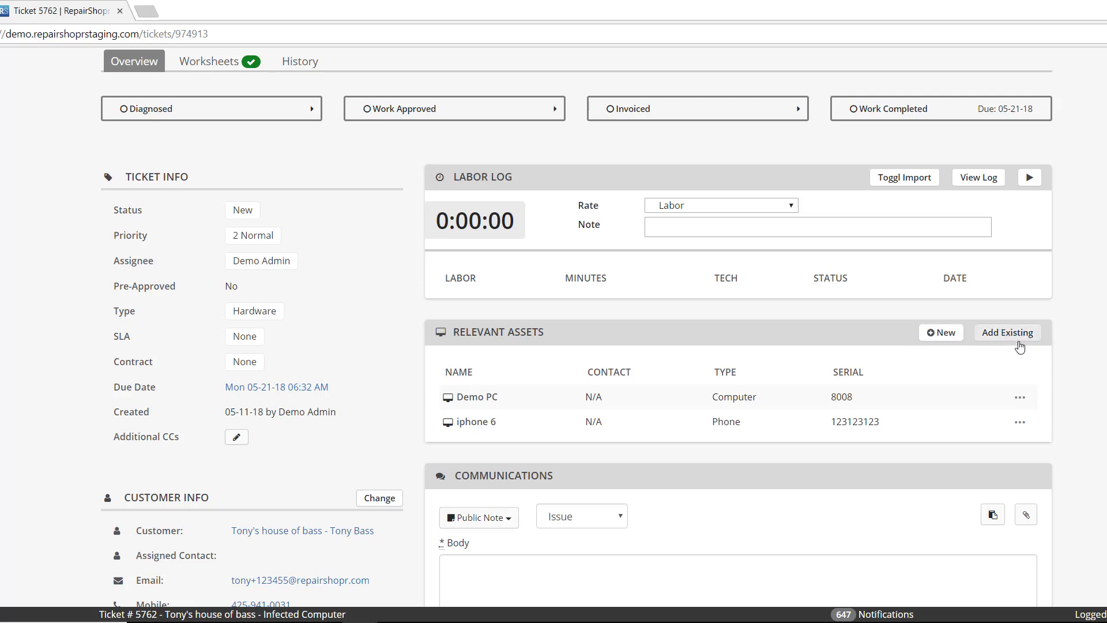
left_click(1029, 404)
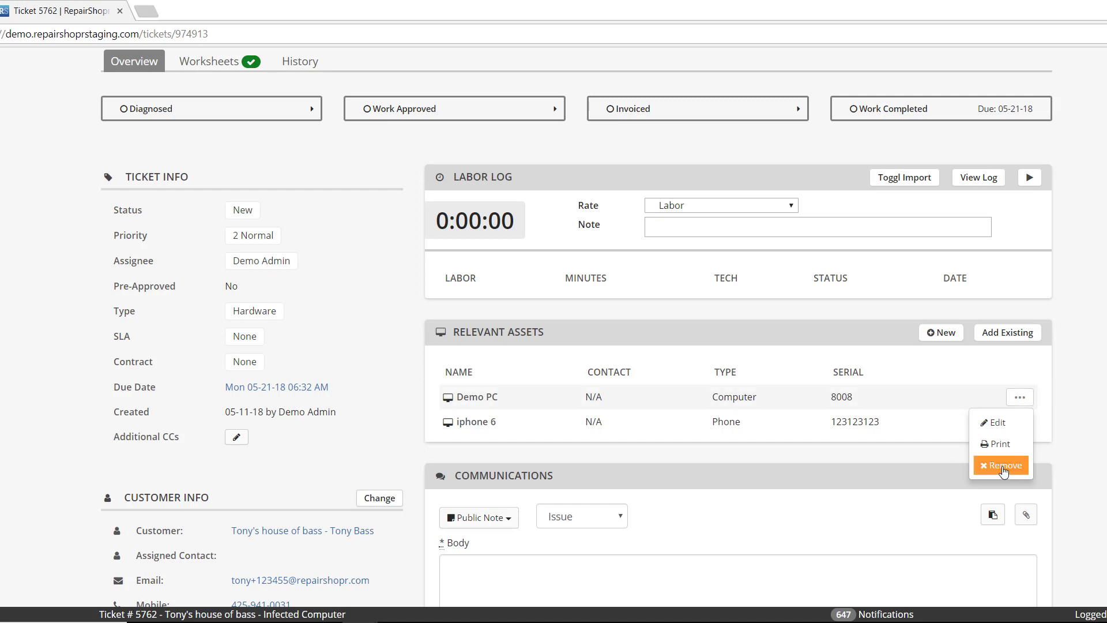
left_click(1083, 397)
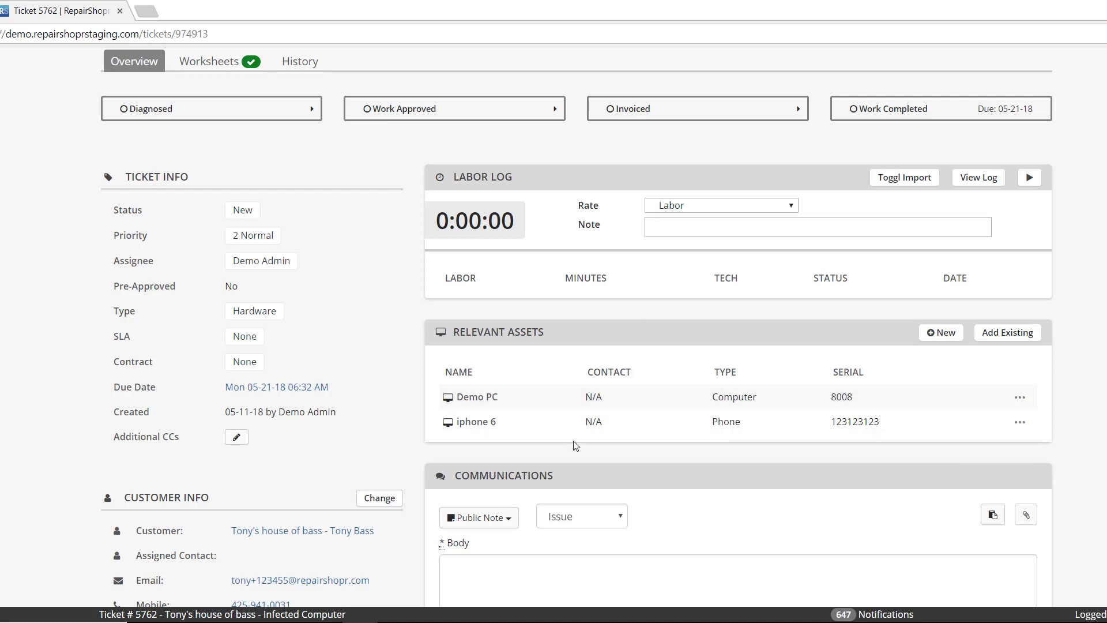
Start a new ticket using the Original Ticket Workflow
scroll(388, 361, "up", 4)
left_click(406, 83)
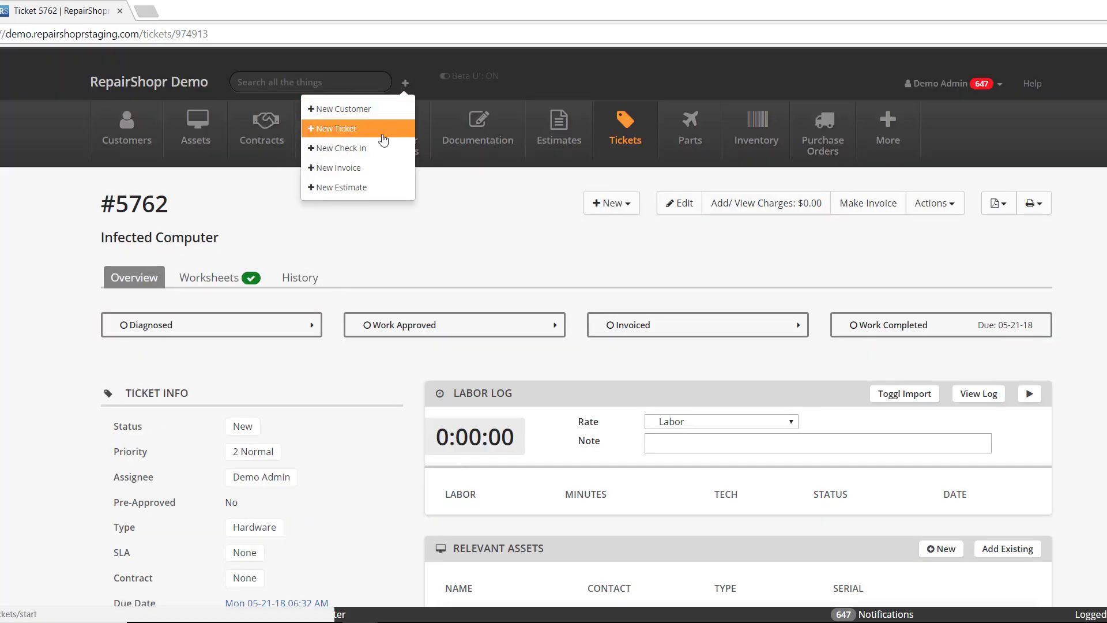
left_click(384, 140)
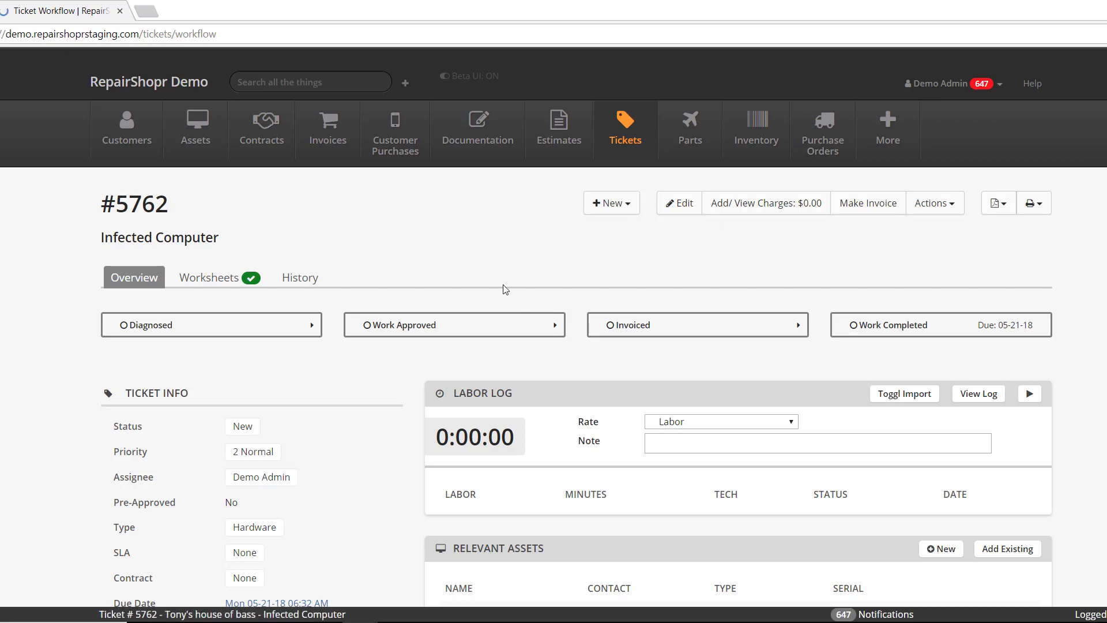
left_click(750, 201)
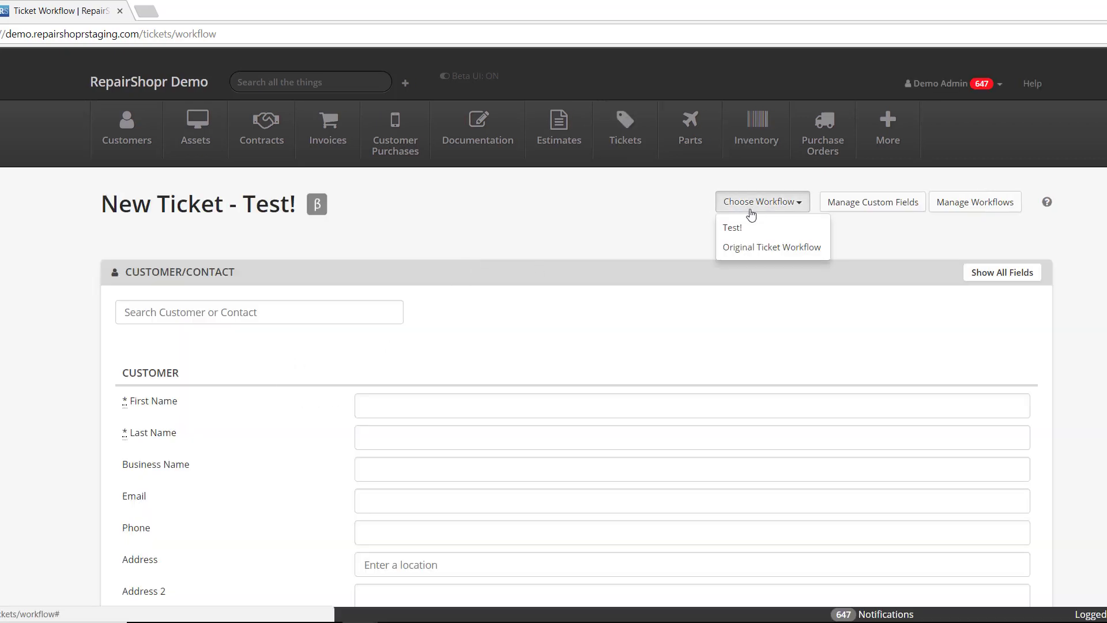
left_click(747, 247)
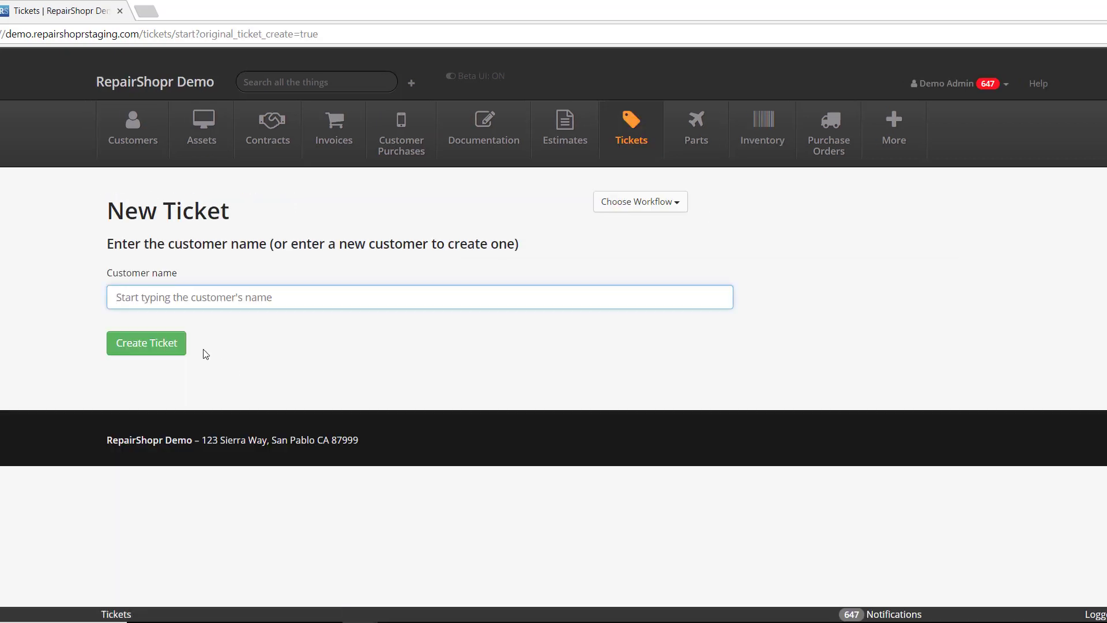
Create the ticket for the bass shop customer and bring the Add Asset section into view
type("tony ")
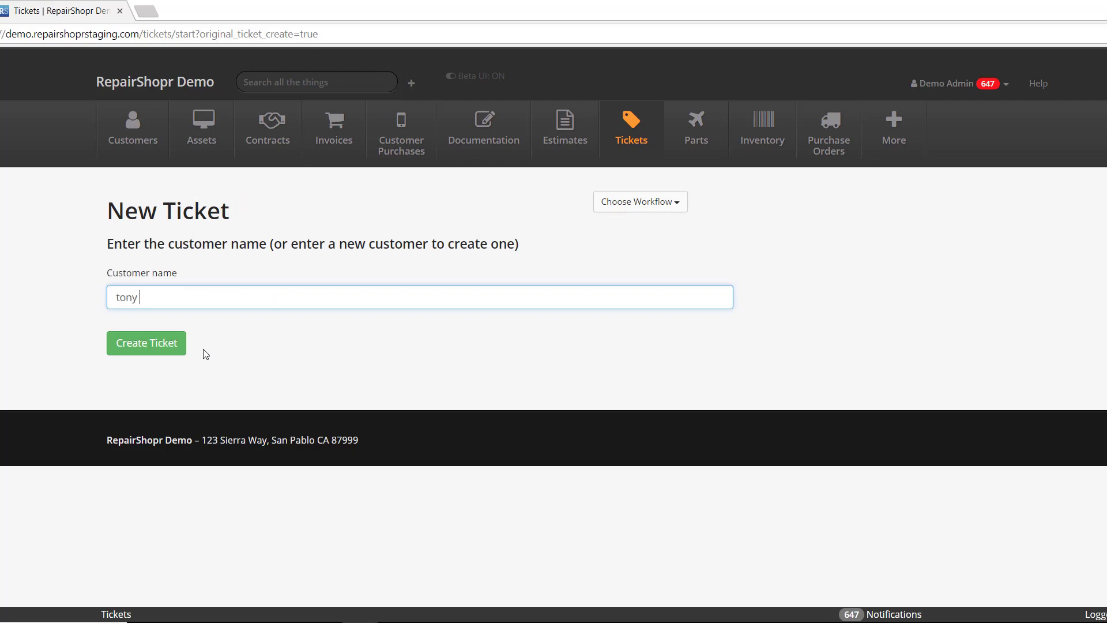
type("bass")
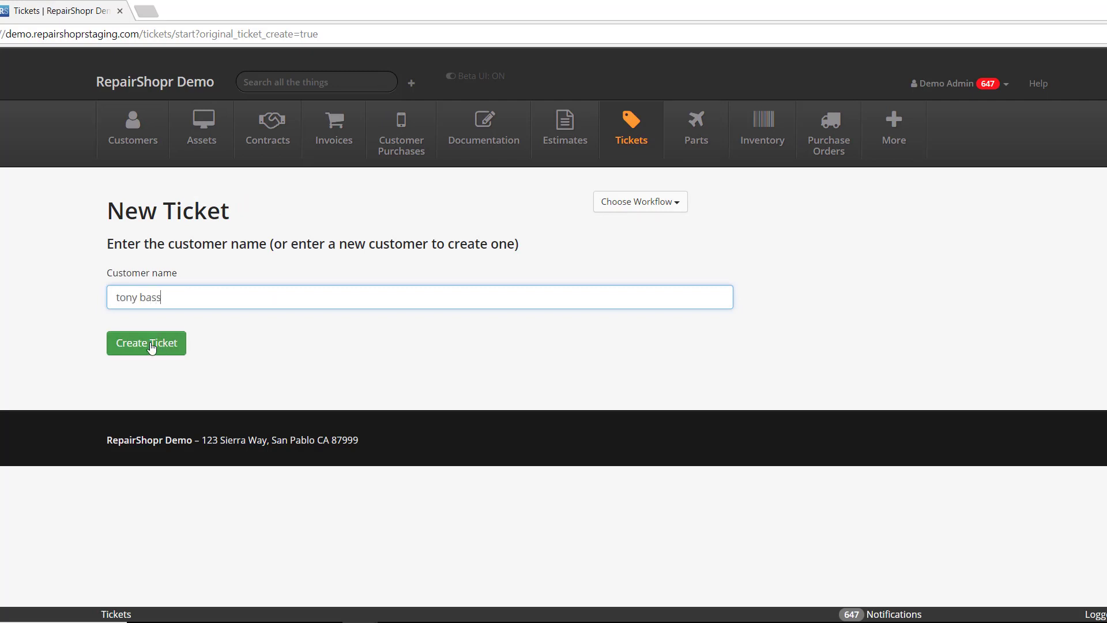
left_click(149, 326)
left_click(156, 343)
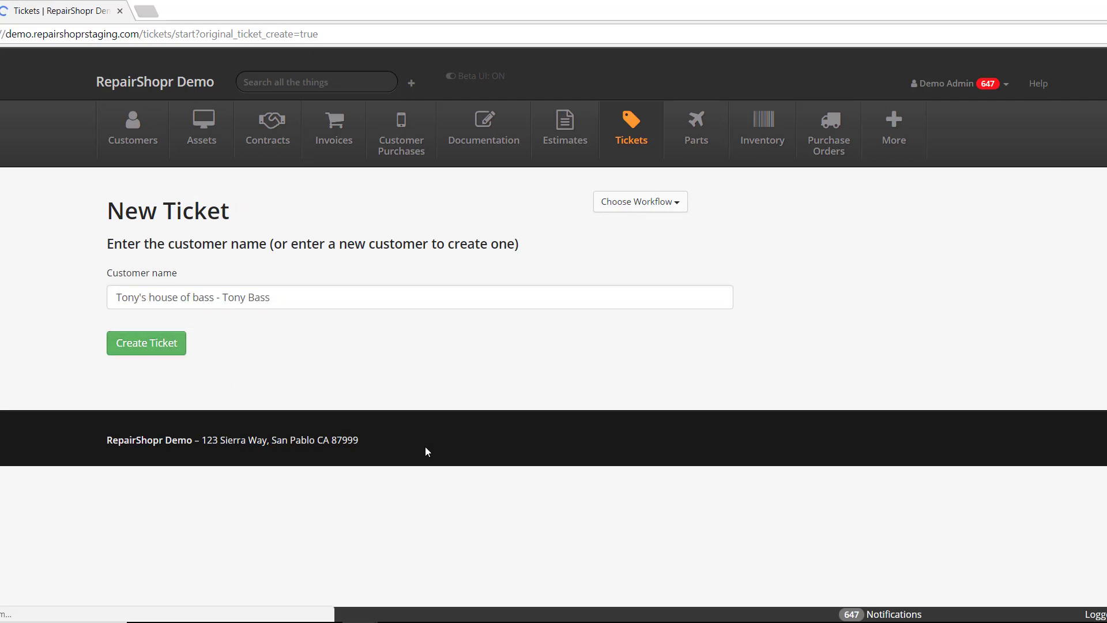
scroll(348, 431, "down", 8)
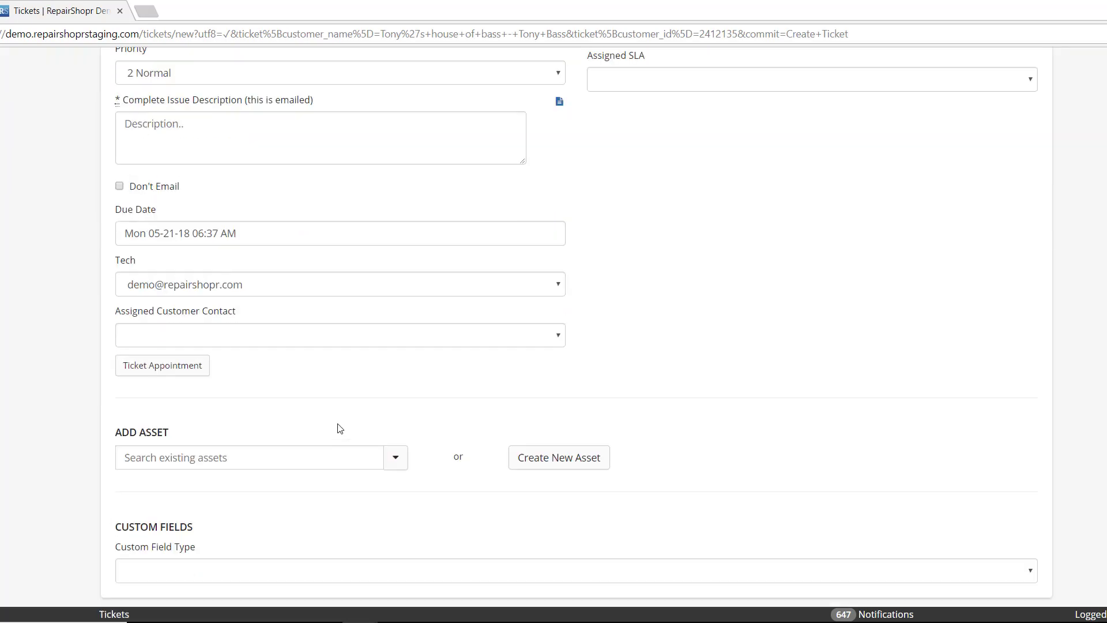
left_click_drag(112, 351, 189, 353)
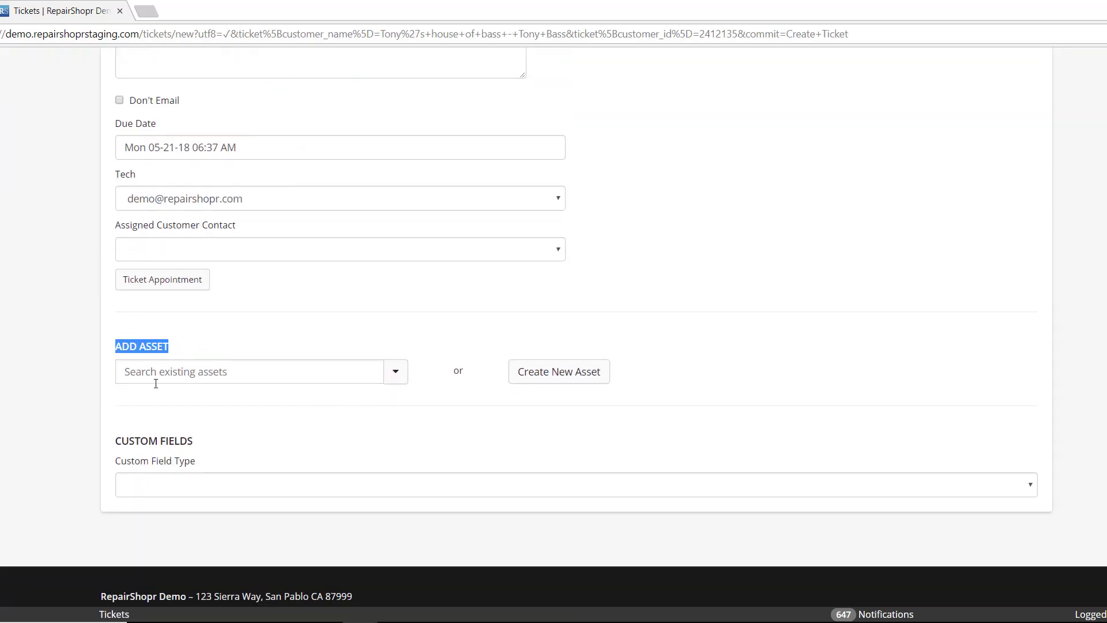